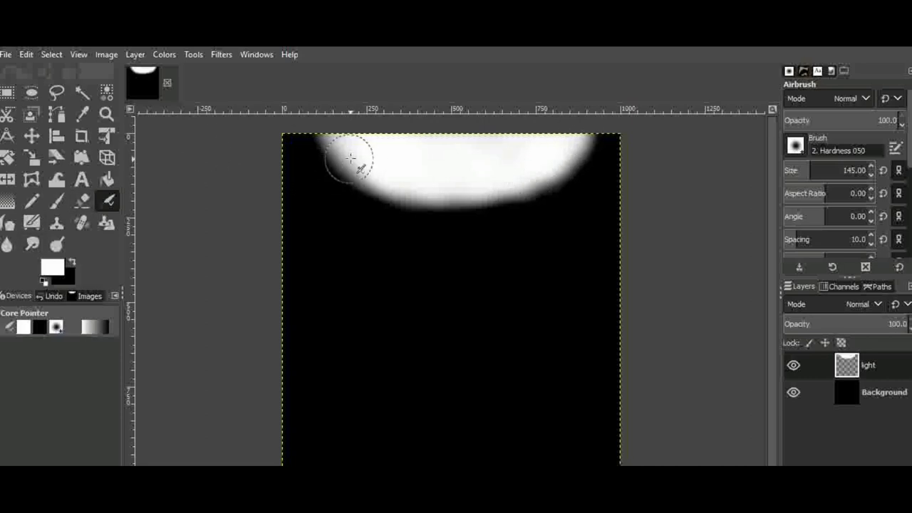
Smudge the edges of the white glow on the light layer with the 145 px brush to make its outline uneven.
click(32, 245)
mouse_move(340, 172)
mouse_down()
mouse_move(326, 146)
mouse_move(432, 196)
mouse_move(423, 198)
mouse_move(564, 174)
mouse_move(572, 145)
mouse_move(446, 184)
mouse_move(406, 180)
mouse_move(394, 196)
mouse_move(352, 172)
mouse_move(414, 217)
mouse_move(534, 190)
mouse_move(492, 215)
mouse_move(403, 212)
mouse_move(323, 182)
mouse_move(317, 146)
mouse_move(337, 165)
mouse_move(327, 146)
mouse_move(341, 188)
mouse_move(389, 185)
mouse_move(483, 221)
mouse_move(564, 195)
mouse_move(592, 161)
mouse_move(582, 141)
mouse_move(560, 165)
mouse_move(385, 184)
mouse_move(347, 134)
mouse_move(457, 210)
mouse_move(538, 208)
mouse_move(572, 185)
mouse_move(449, 204)
mouse_up()
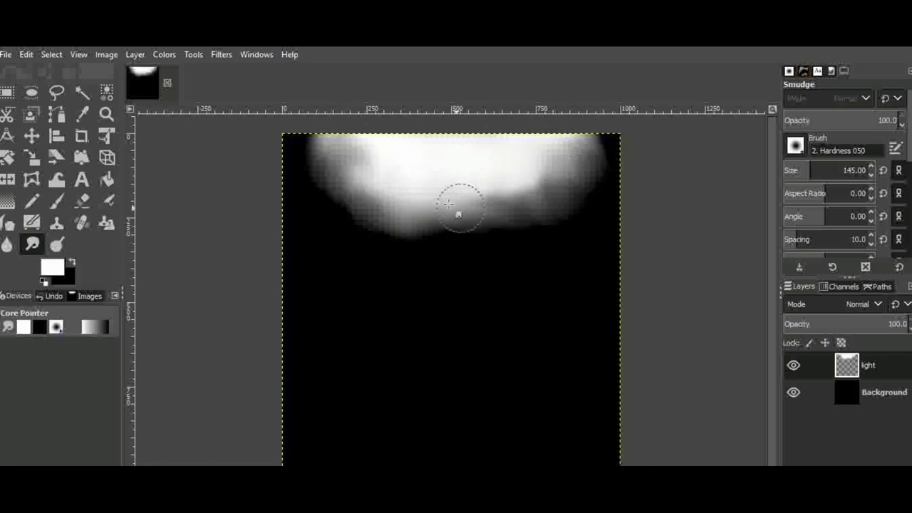
click(7, 244)
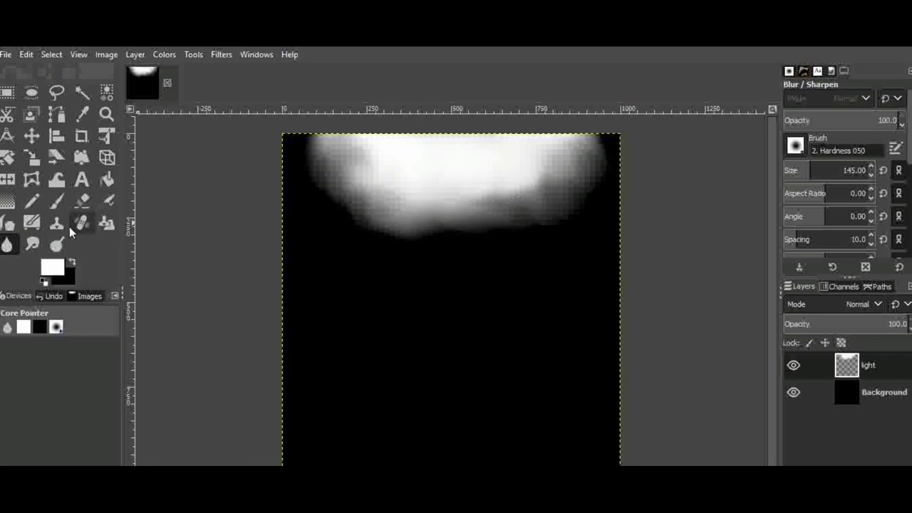
click(57, 244)
scroll(904, 193, down, 5)
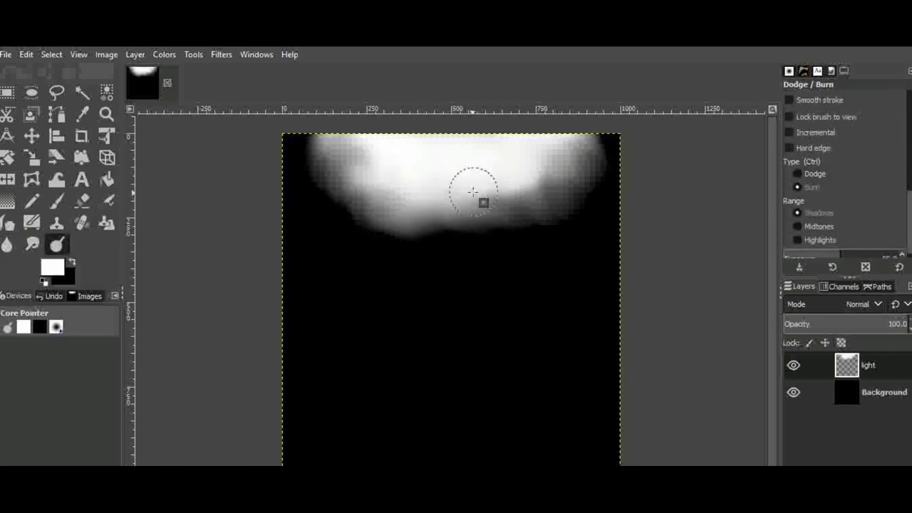
scroll(910, 130, up, 5)
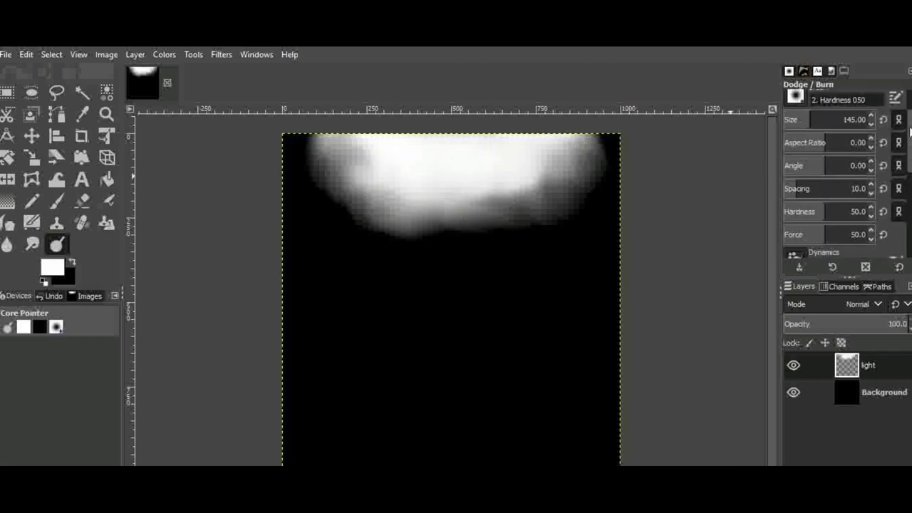
Prepare the Pencil with size 3 on a new layer named pattern and hide the Background layer.
scroll(854, 128, up, 2)
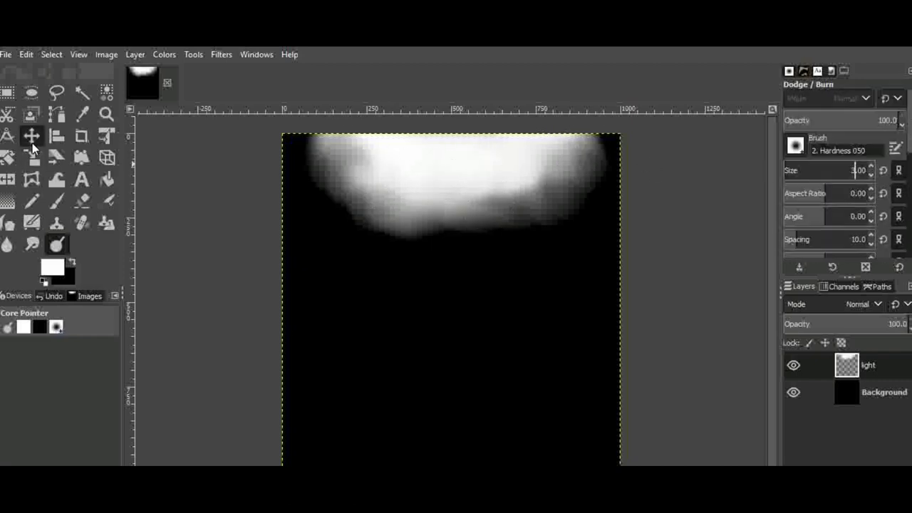
click(31, 200)
click(792, 474)
click(818, 492)
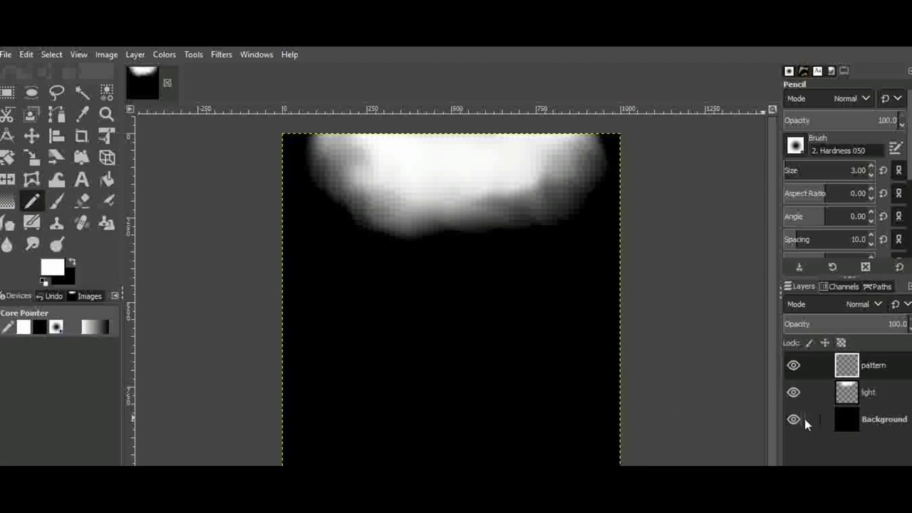
click(793, 420)
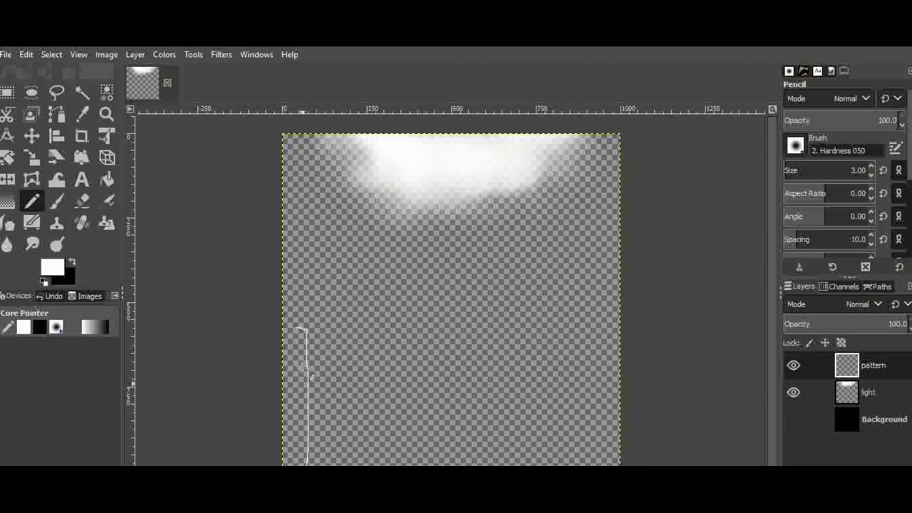
Rename the drawing layer to ring and outline two tall ring posts in black near the image's side edges with the Pencil.
click(72, 263)
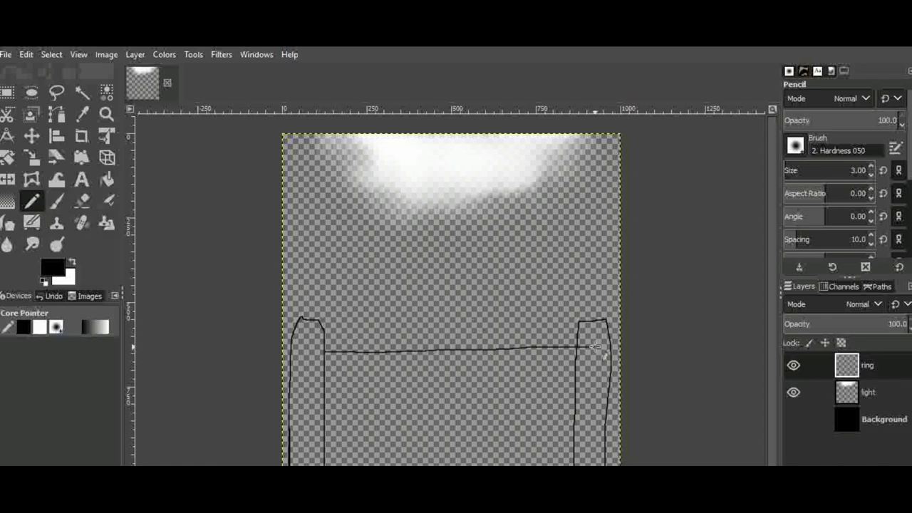
Draw the wavy upper and lower edges of the top rope between the two posts in black.
key(z)
click(513, 374)
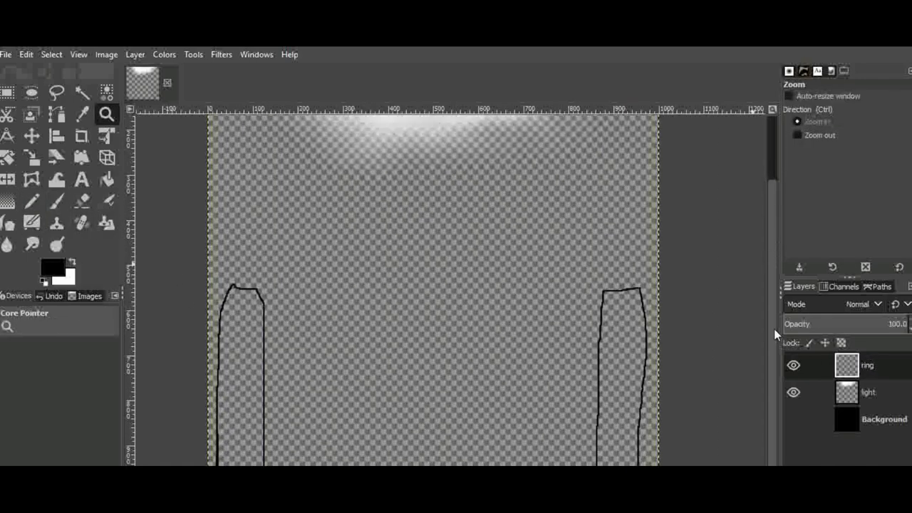
click(727, 308)
scroll(451, 293, left, 1)
click(32, 202)
drag(177, 298, 422, 302)
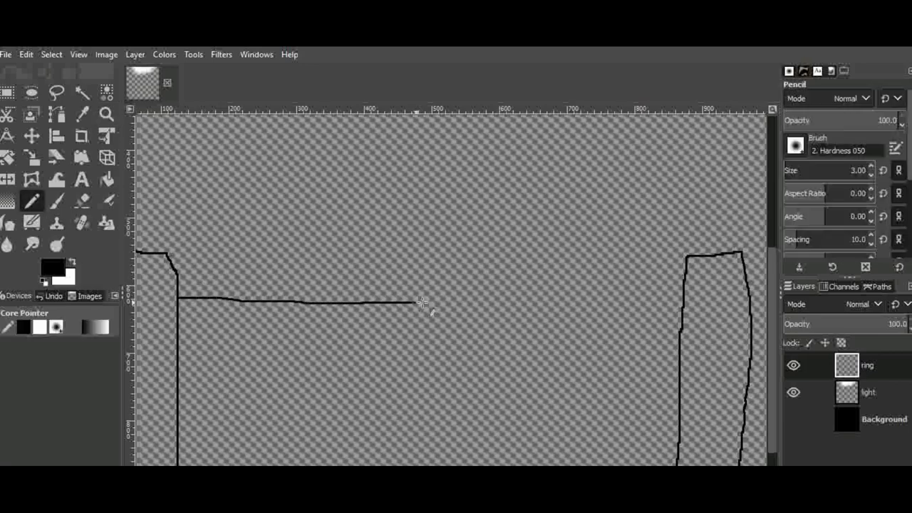
key(ctrl+z)
drag(686, 294, 181, 295)
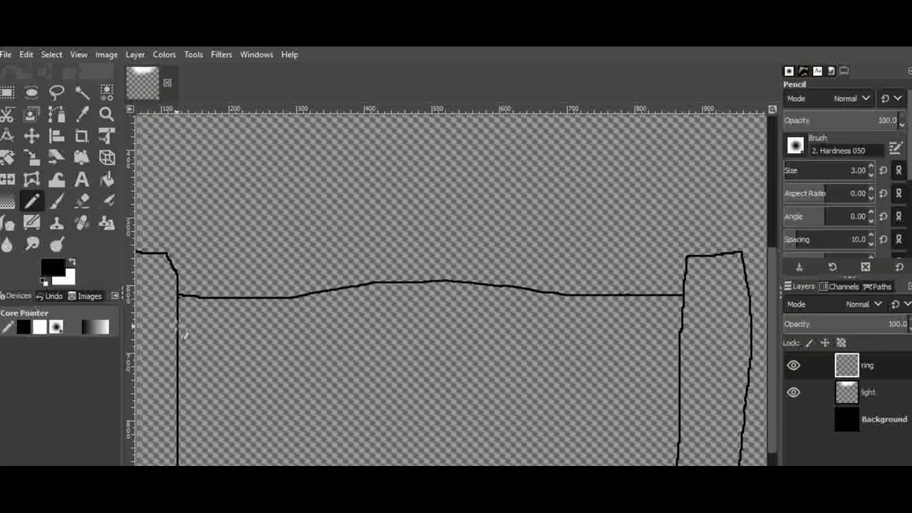
drag(461, 304, 674, 311)
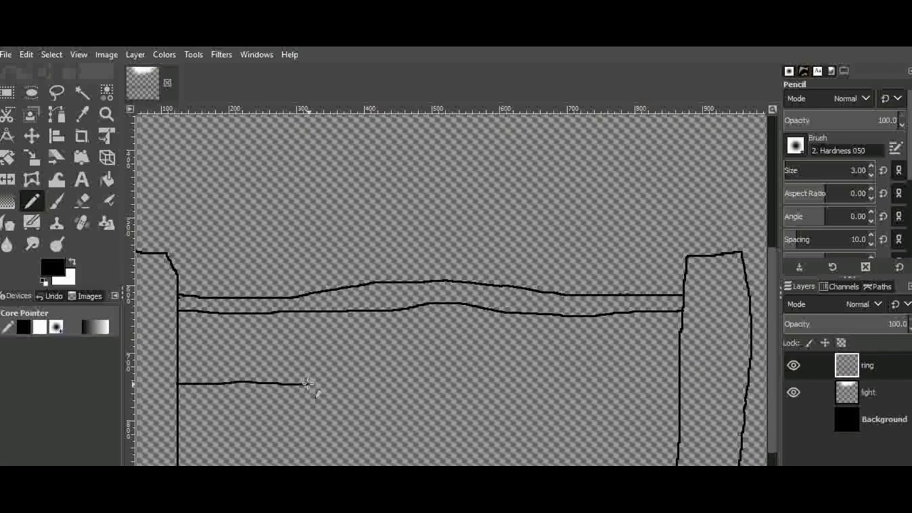
Draw the upper and lower edges of the middle and bottom ropes between the posts.
drag(308, 383, 584, 376)
drag(177, 397, 422, 395)
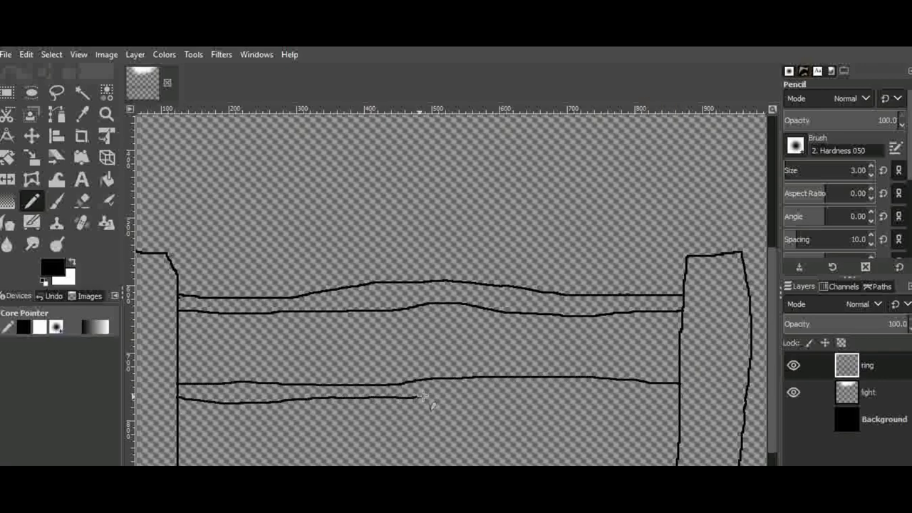
scroll(232, 392, down, 3)
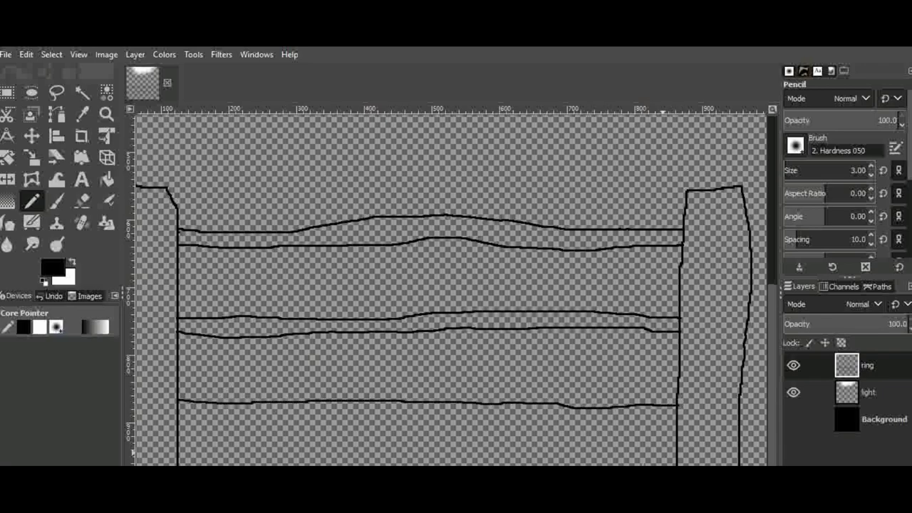
mouse_move(177, 411)
mouse_down()
mouse_move(251, 425)
mouse_move(422, 425)
mouse_up()
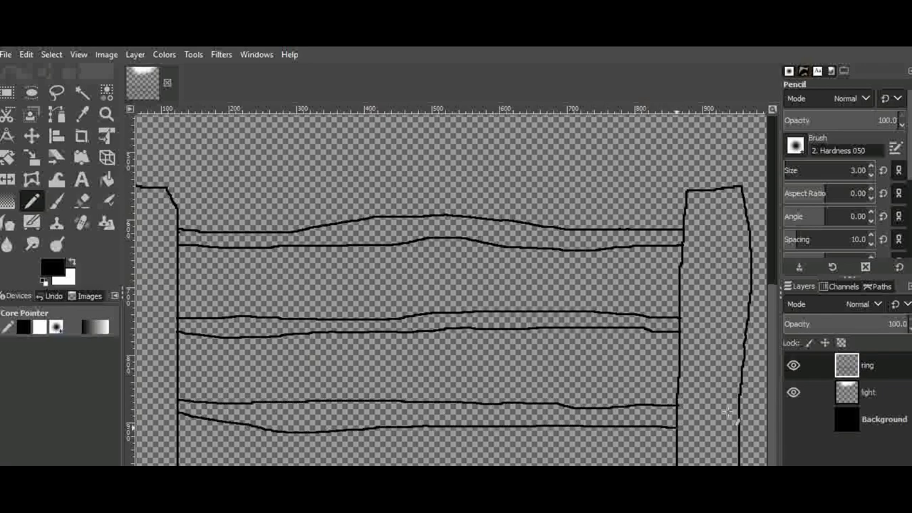
Draw short slanted rope segments from the outer side of each post to the image edges, matching the three ropes.
mouse_move(772, 413)
mouse_down()
mouse_move(800, 362)
mouse_move(780, 420)
mouse_up()
mouse_move(745, 471)
mouse_down()
mouse_move(724, 471)
mouse_move(755, 471)
mouse_up()
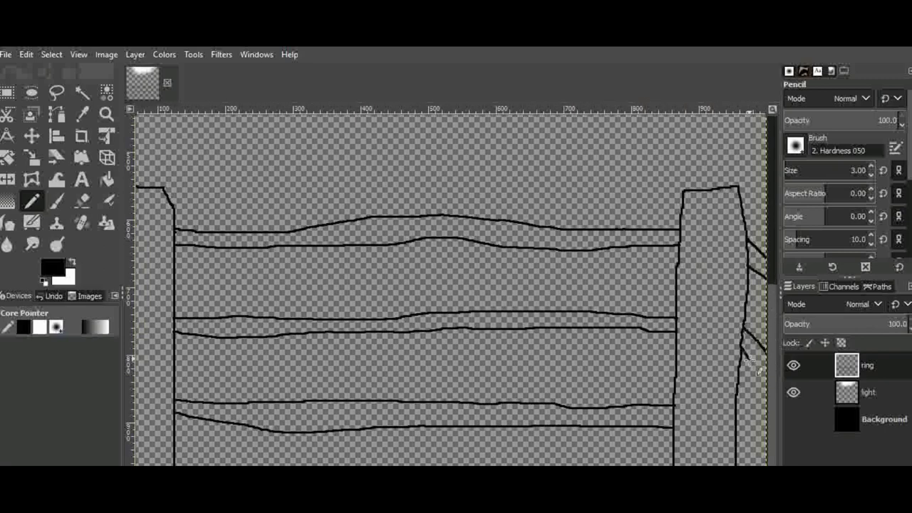
scroll(757, 451, left, 3)
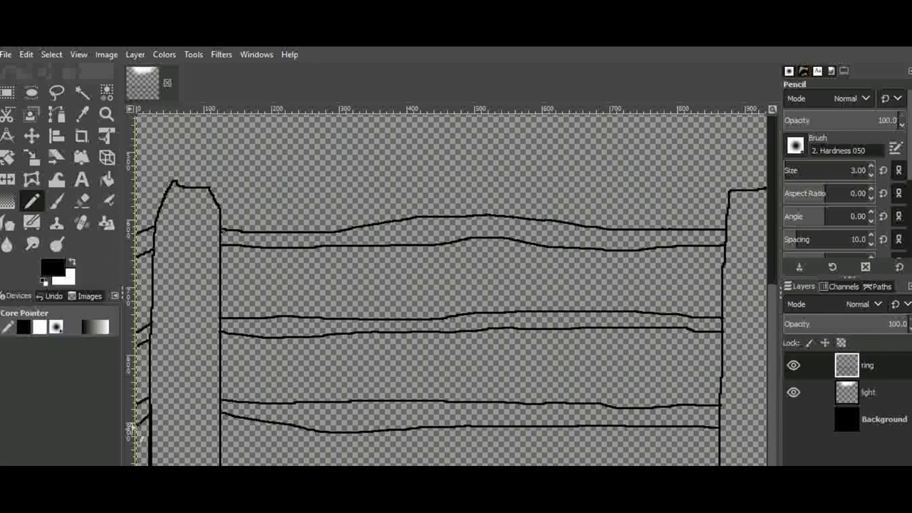
Fill the three ropes and their outer segments beside both posts with the white background color using Bucket Fill.
scroll(451, 285, right, 3)
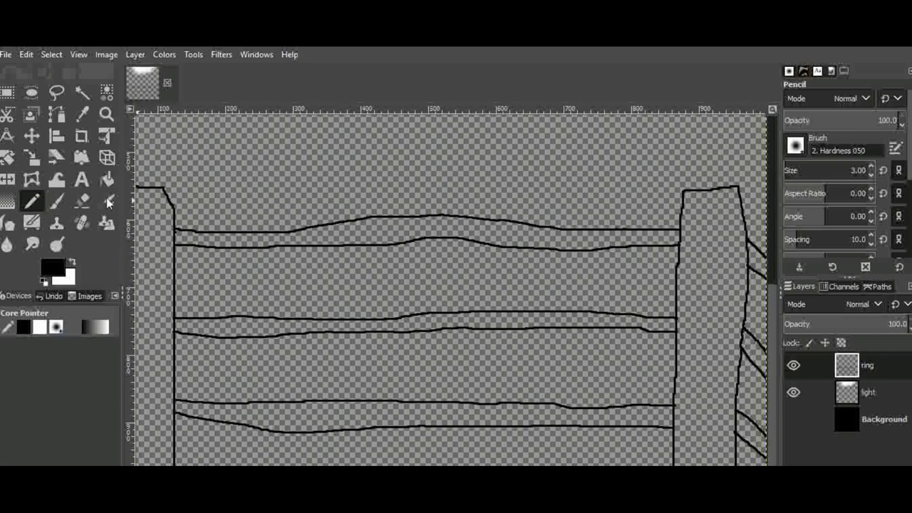
key(shift+b)
click(328, 236)
click(428, 322)
click(349, 418)
click(753, 433)
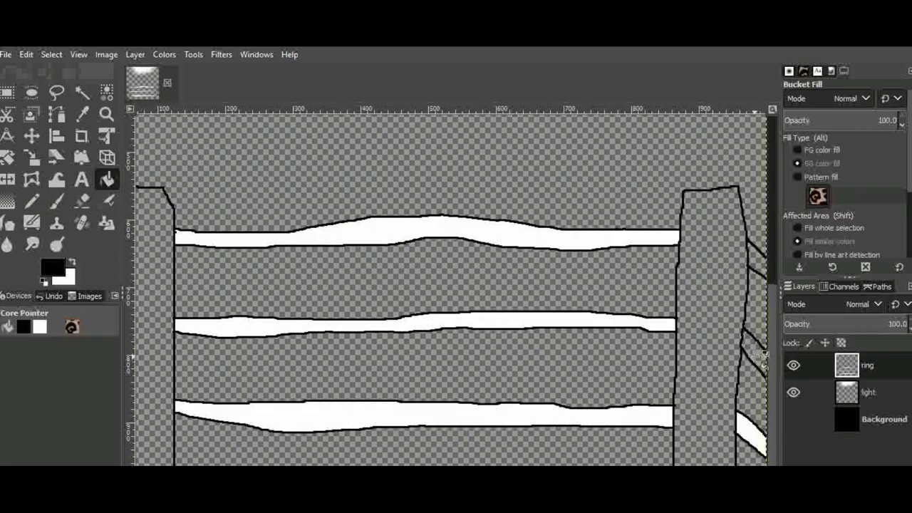
scroll(451, 285, left, 3)
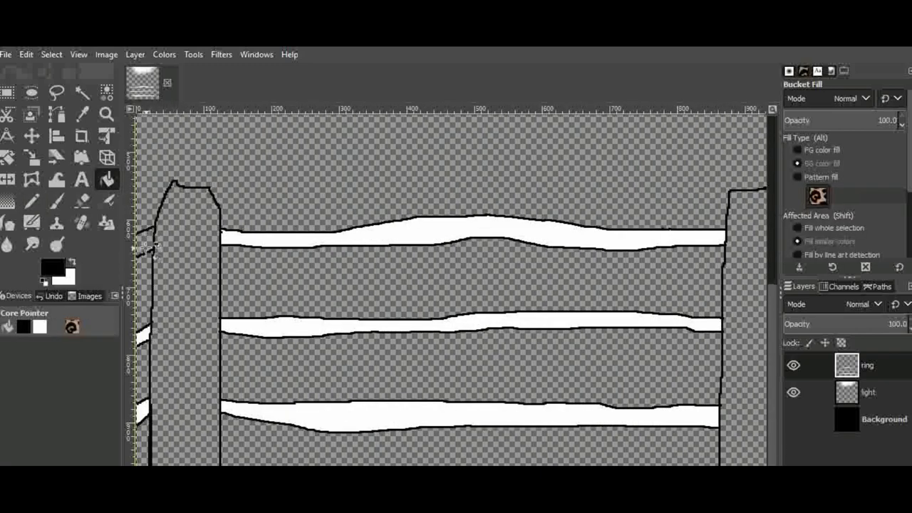
Set the background color to dark gray 5a5252 and fill both ring posts with it.
click(68, 277)
click(39, 271)
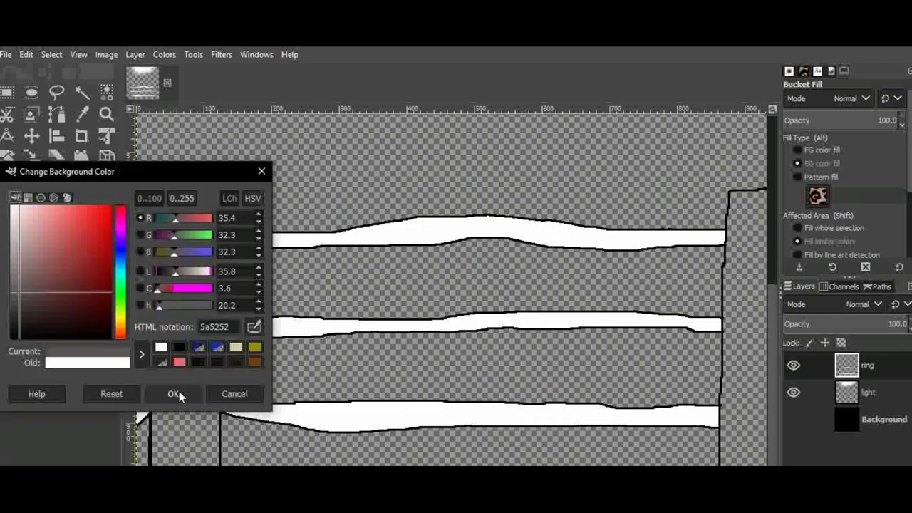
click(176, 392)
click(184, 391)
click(741, 353)
scroll(741, 353, right, 3)
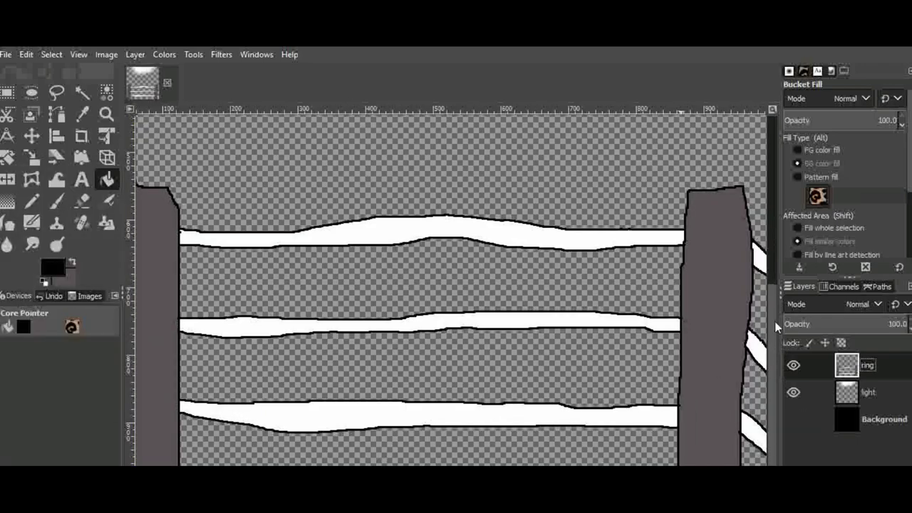
Add a new layer named pattern above the ring layer.
key(ctrl+shift+n)
text(pattern)
key(Return)
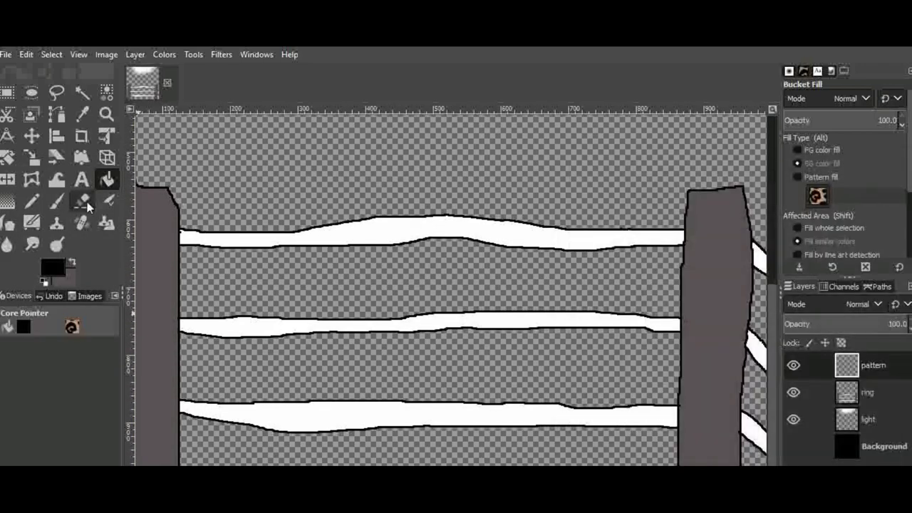
Change the background color to a bright purple for the text and show the Background layer again.
click(82, 181)
click(71, 277)
drag(121, 315, 120, 237)
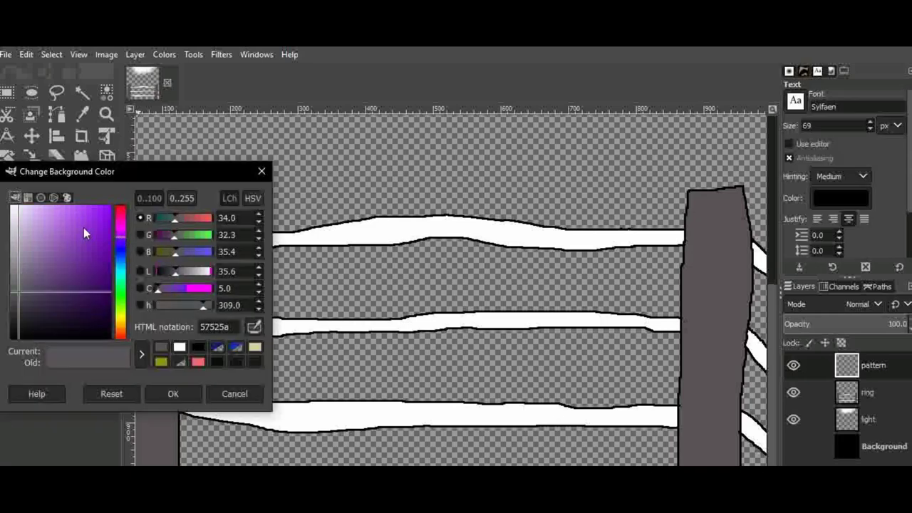
click(89, 218)
click(172, 393)
click(793, 447)
Add the purple title text "ENTER THE RING" in a wide text box between the glow and the top rope.
scroll(255, 258, up, 5)
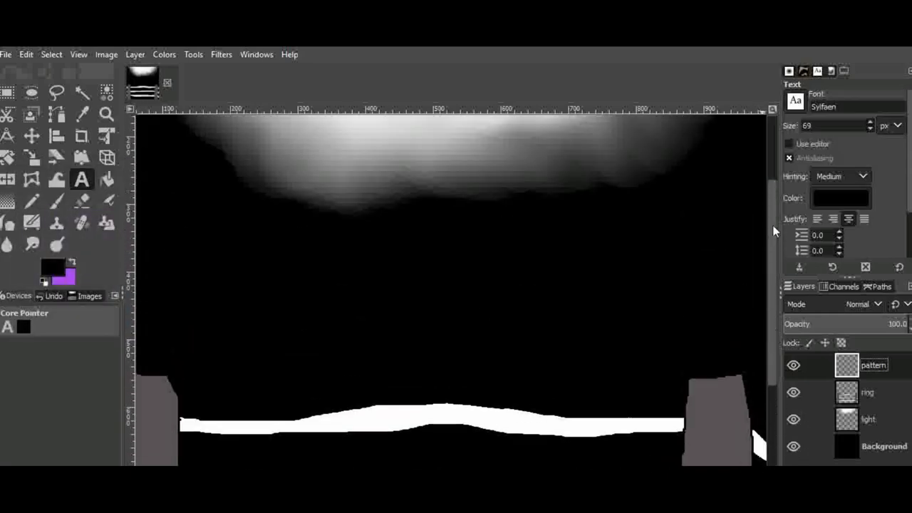
scroll(255, 258, down, 1)
click(71, 263)
drag(201, 204, 712, 320)
text(ENTER THE RING)
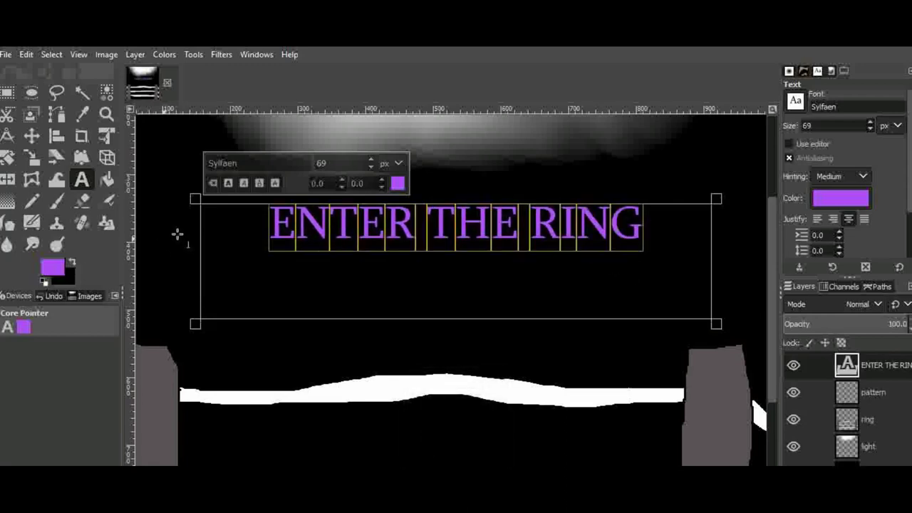
Set the title's font to Tahoma Bold and its size to 84 px.
click(372, 161)
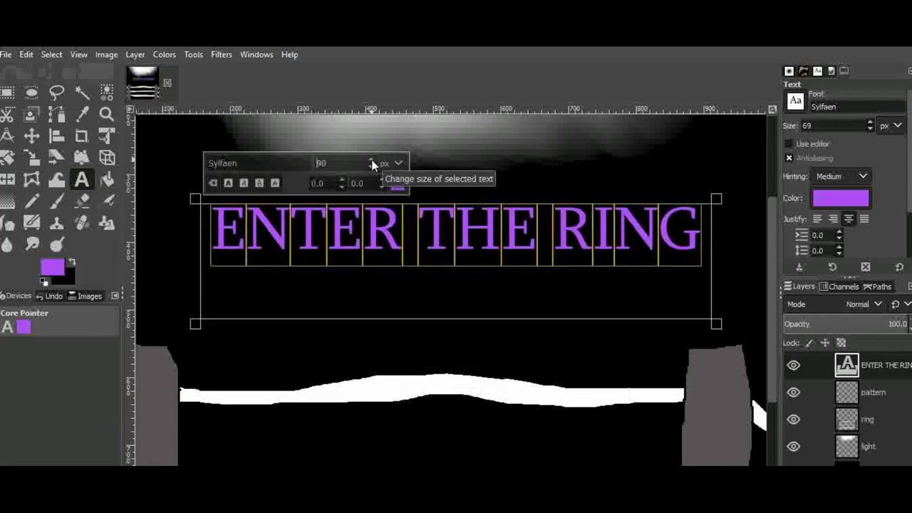
click(796, 104)
click(793, 207)
click(371, 169)
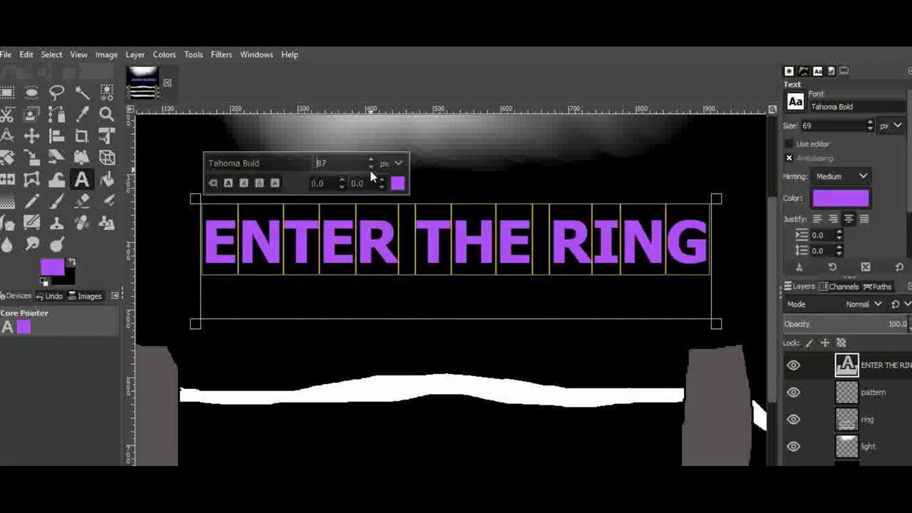
click(371, 169)
Reduce the height of the title's text box and reposition the title between the glow and the top rope.
click(31, 135)
drag(395, 254, 395, 260)
click(82, 180)
double_click(850, 372)
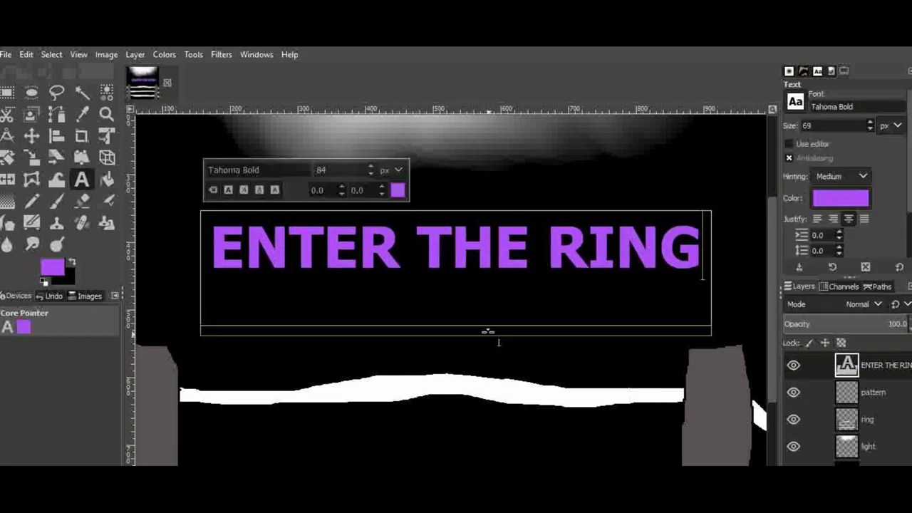
drag(488, 331, 492, 292)
click(32, 136)
mouse_move(428, 231)
mouse_down()
mouse_move(421, 236)
mouse_move(420, 220)
mouse_up()
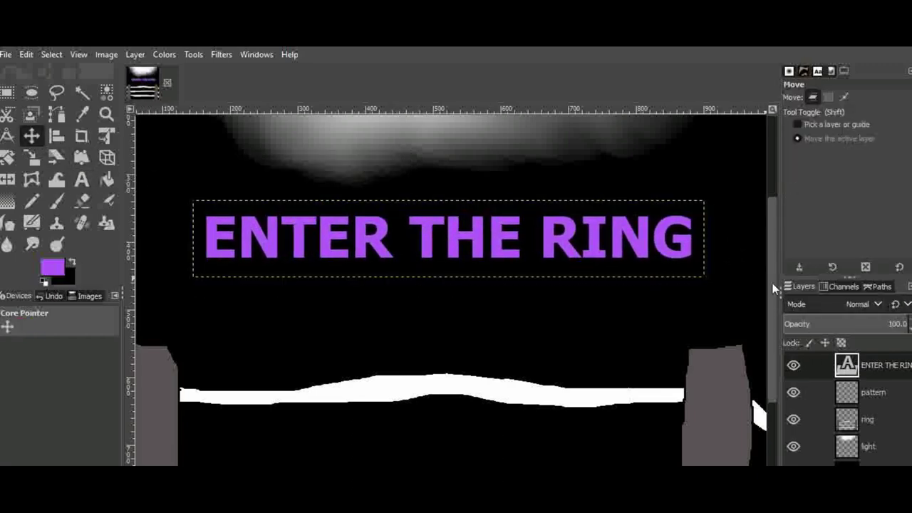
Add the text "ARMS OF JUSTICE" at 37 px in a text box between the top and middle ropes.
scroll(773, 288, down, 5)
key(t)
drag(214, 258, 670, 305)
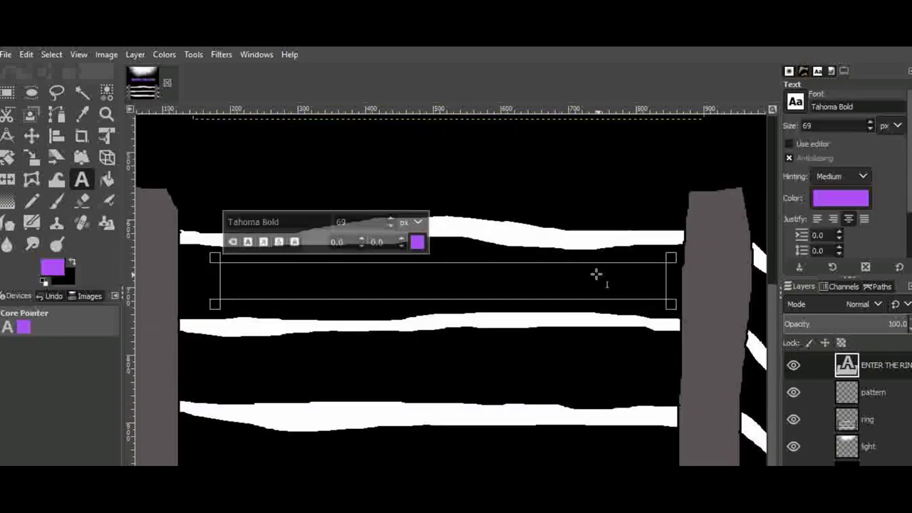
text(A)
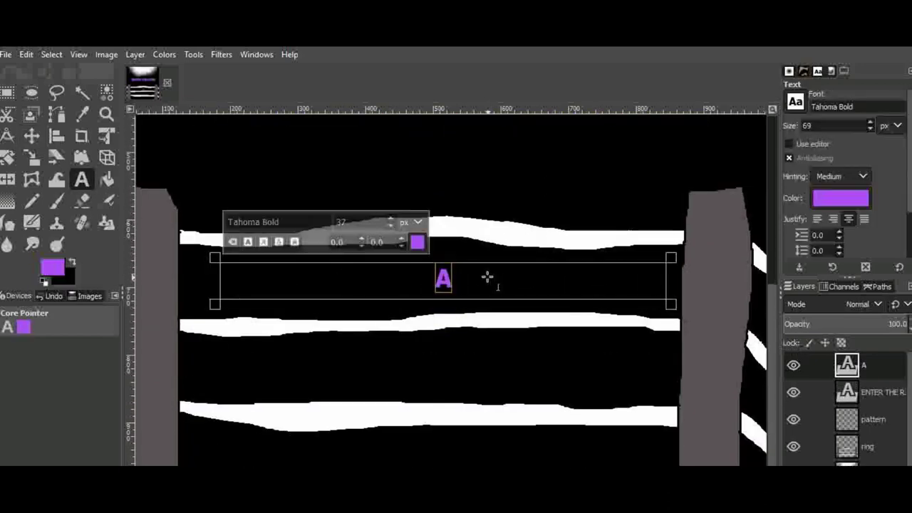
text(RMS OF JUSTICEW)
key(BackSpace)
Add a 27 px text line between the middle and bottom ropes reading "FT." followed by the four featured names.
drag(198, 348, 670, 391)
text(F)
click(367, 314)
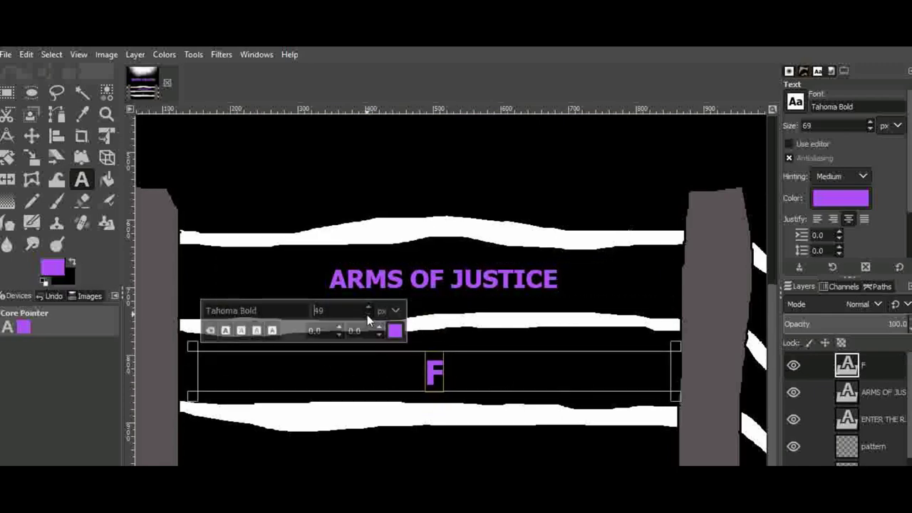
text(T. ALEX)
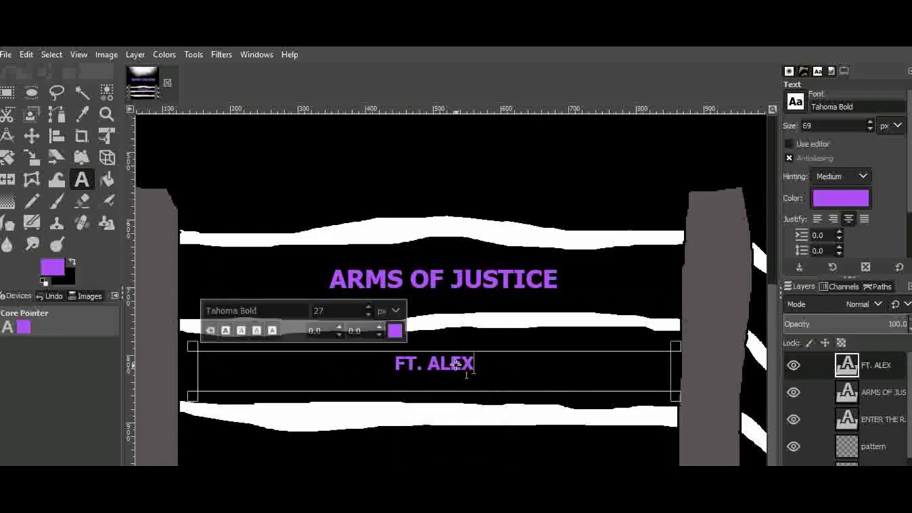
text(ANDER, FREDDIE, GENBU, AND YAO)
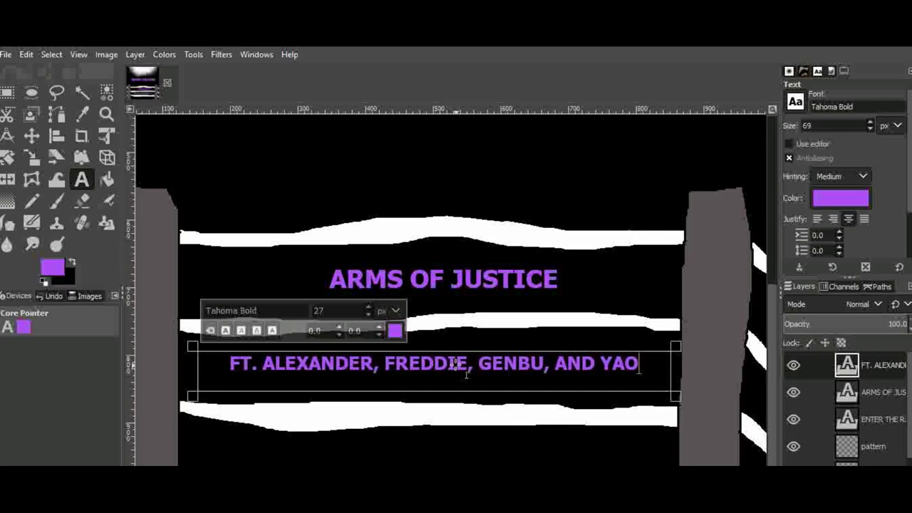
Change "FT." and "AND" in the featured-names line to lowercase and nudge the line slightly down between the ropes.
double_click(242, 364)
text(ft)
double_click(570, 364)
text(and)
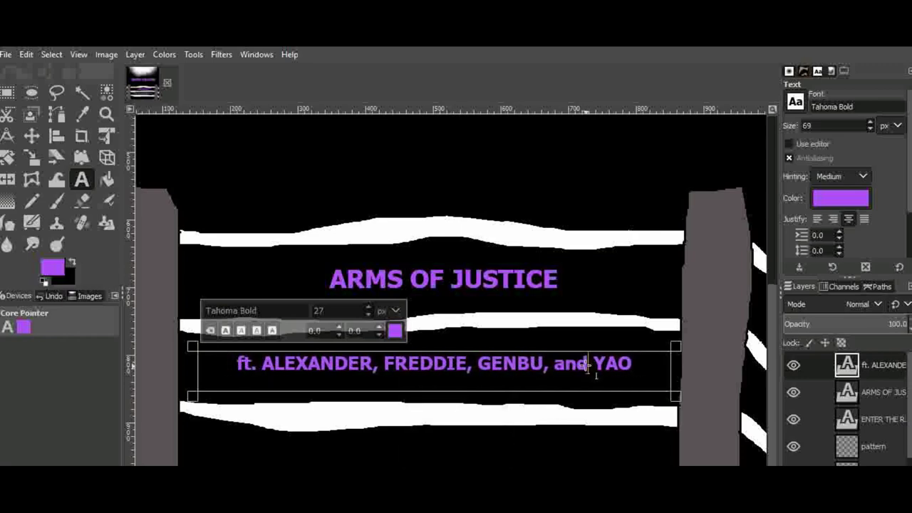
click(32, 139)
drag(499, 376, 505, 382)
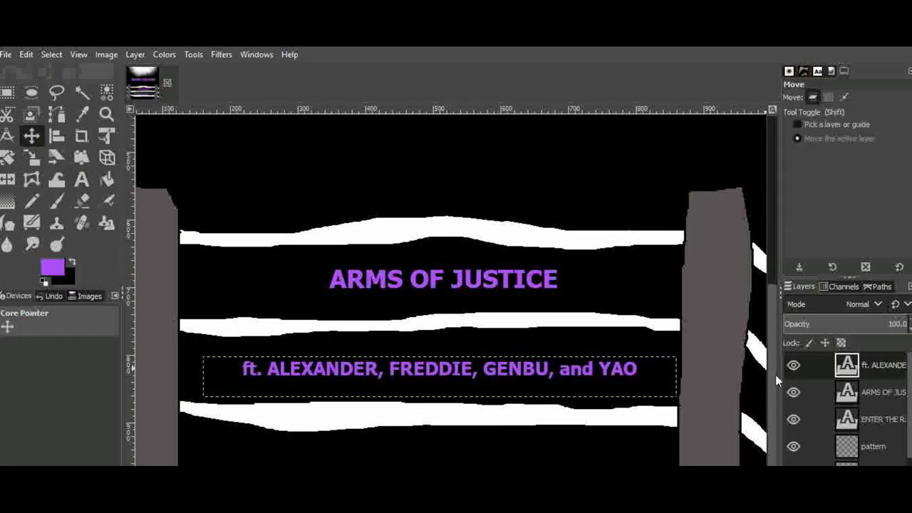
Select the "ENTER THE RING" title layer and move it slightly lower between the light and the top rope.
click(107, 115)
click(806, 136)
click(640, 235)
drag(774, 285, 778, 149)
drag(706, 472, 753, 471)
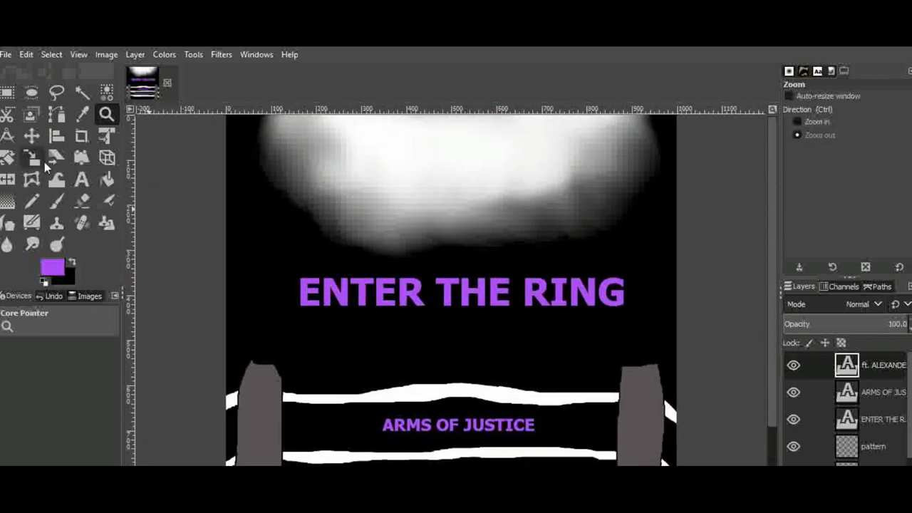
click(32, 136)
click(848, 425)
drag(910, 399, 910, 438)
drag(507, 294, 503, 303)
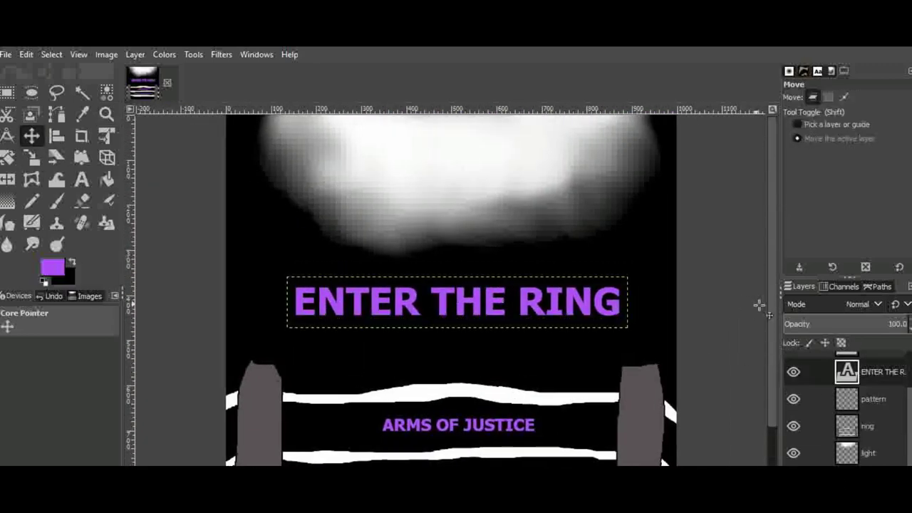
Select the featured-names text layer and nudge it slightly up and to the left between the middle and bottom ropes.
drag(773, 314, 778, 429)
drag(910, 411, 909, 372)
click(893, 372)
drag(538, 415, 538, 408)
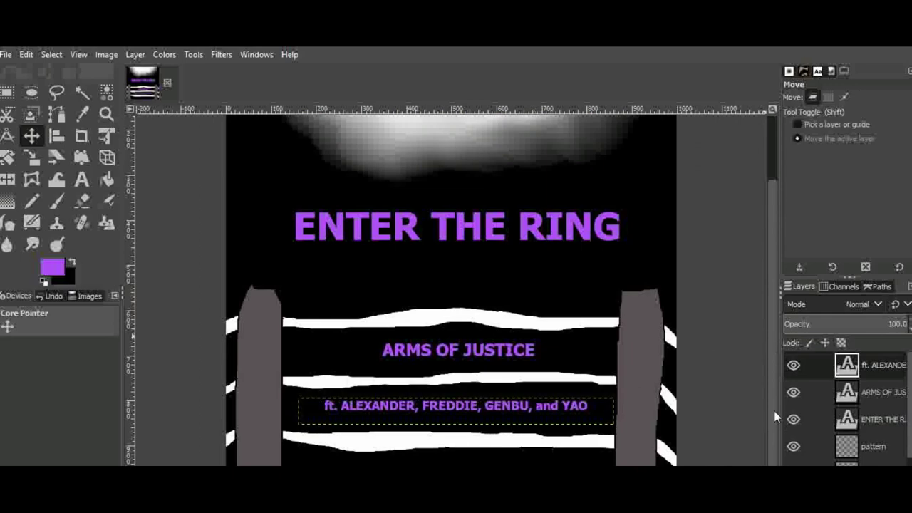
click(107, 115)
click(651, 211)
drag(771, 237, 771, 204)
drag(570, 470, 611, 470)
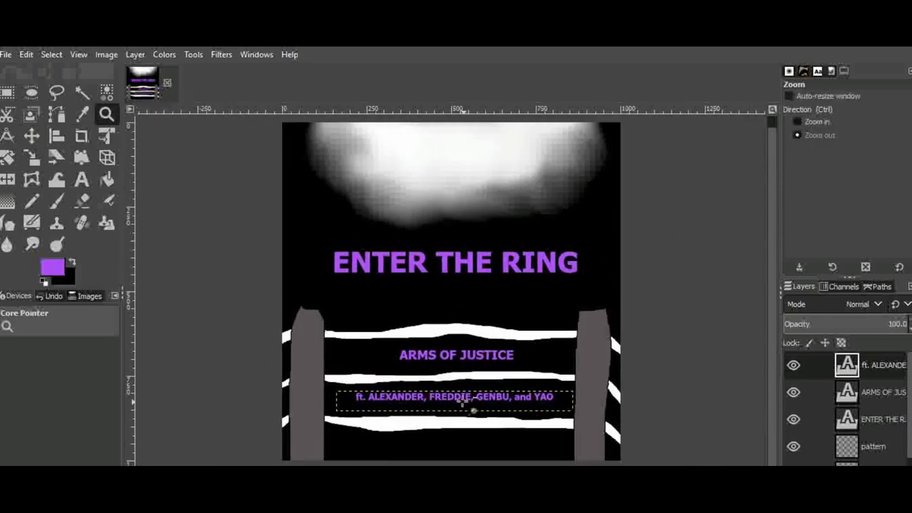
click(31, 136)
drag(464, 397, 462, 395)
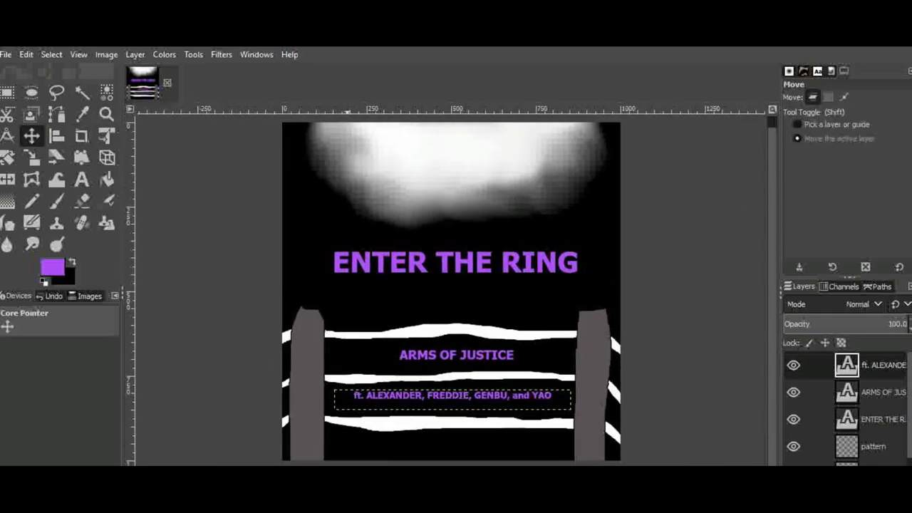
Import the "aoj logo (1)" image from the D: drive into the cover as a new layer.
click(346, 485)
drag(640, 190, 650, 241)
click(297, 352)
drag(297, 353, 399, 422)
drag(450, 312, 405, 399)
Scale the AOJ logo down to fit the base of the ring's left post and apply the transform.
click(31, 157)
click(508, 311)
drag(514, 299, 313, 423)
key(ctrl+z)
click(727, 209)
Find black_dove_logo_final_png on the D: drive and import it into the cover as a new layer.
key(alt+Tab)
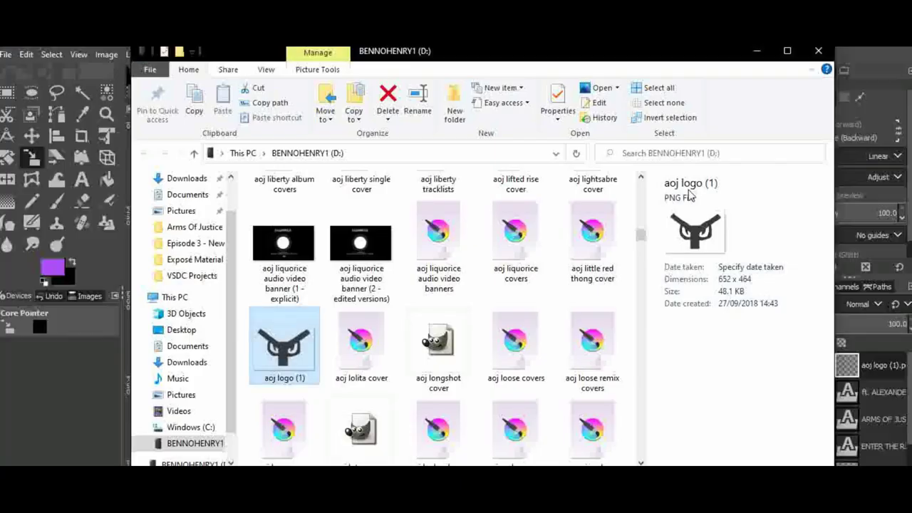
click(630, 225)
drag(640, 234, 642, 322)
click(642, 178)
click(643, 462)
click(642, 461)
drag(514, 407, 471, 478)
drag(535, 426, 536, 426)
Scale the black dove logo to about 63 × 80 px at the base of the ring's right post.
click(452, 292)
drag(451, 292, 514, 346)
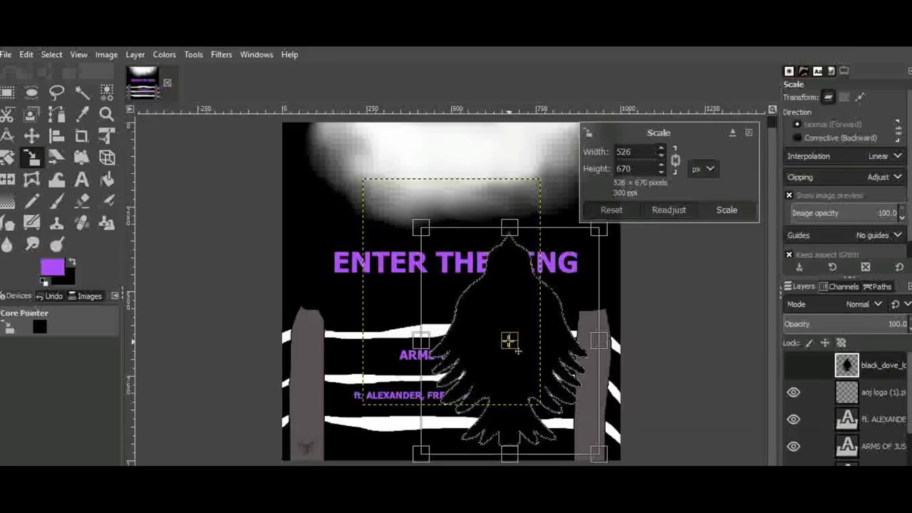
drag(421, 228, 613, 458)
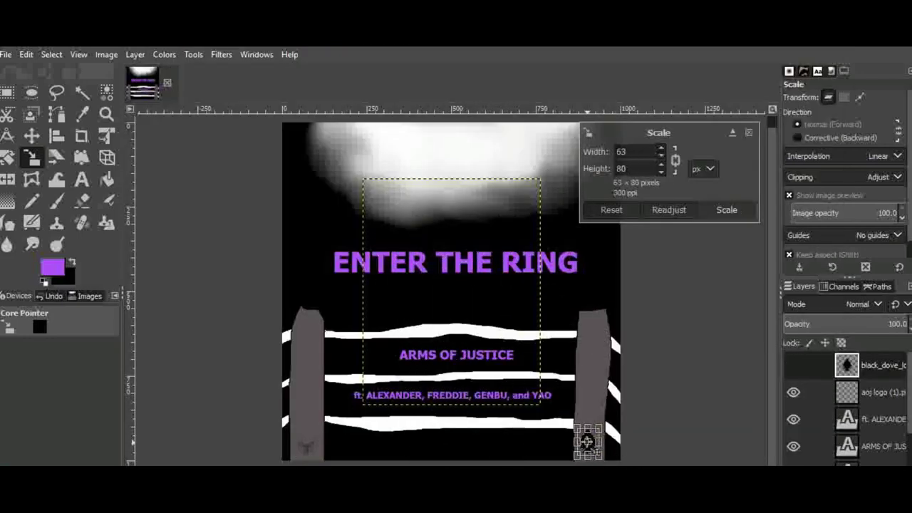
click(727, 209)
Find the Parental Advisory label in the D: drive's Personal folder and import it into the cover as a new layer.
key(alt+Tab)
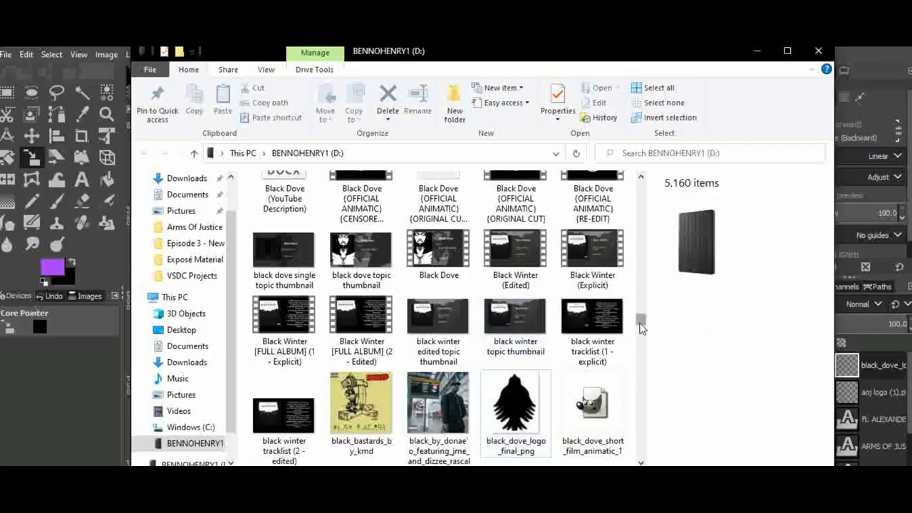
drag(640, 327, 640, 184)
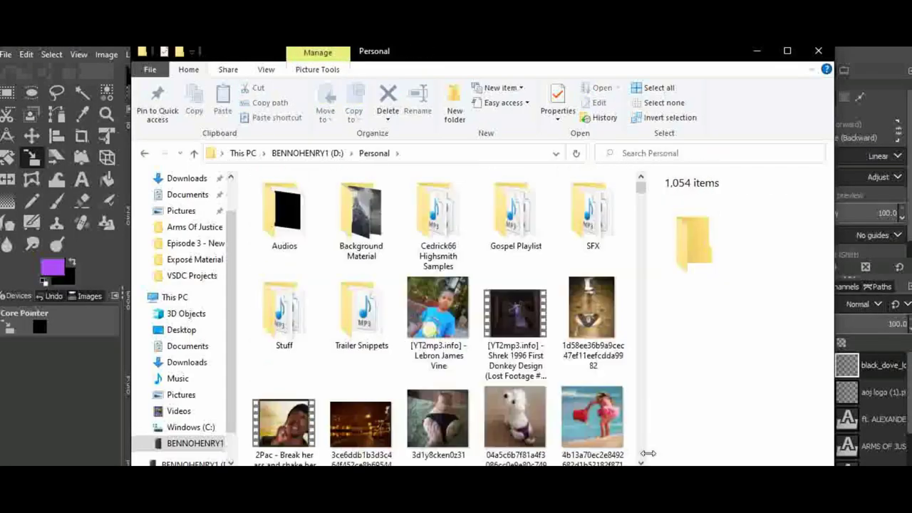
scroll(435, 320, down, 10)
click(434, 207)
key(alt+Tab)
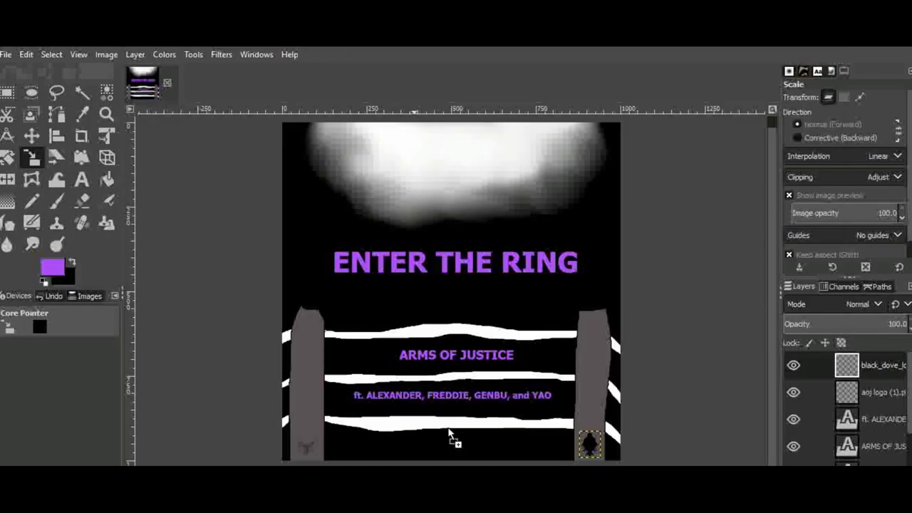
drag(449, 433, 450, 431)
Scale the Parental Advisory label to about 79 × 50 px, centred below the bottom rope.
click(460, 293)
drag(489, 317, 448, 292)
drag(431, 278, 449, 443)
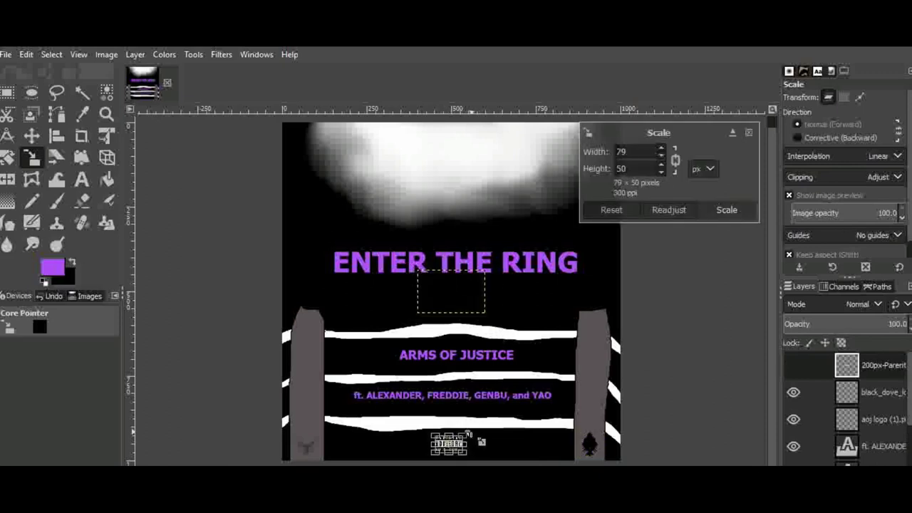
click(714, 215)
click(31, 136)
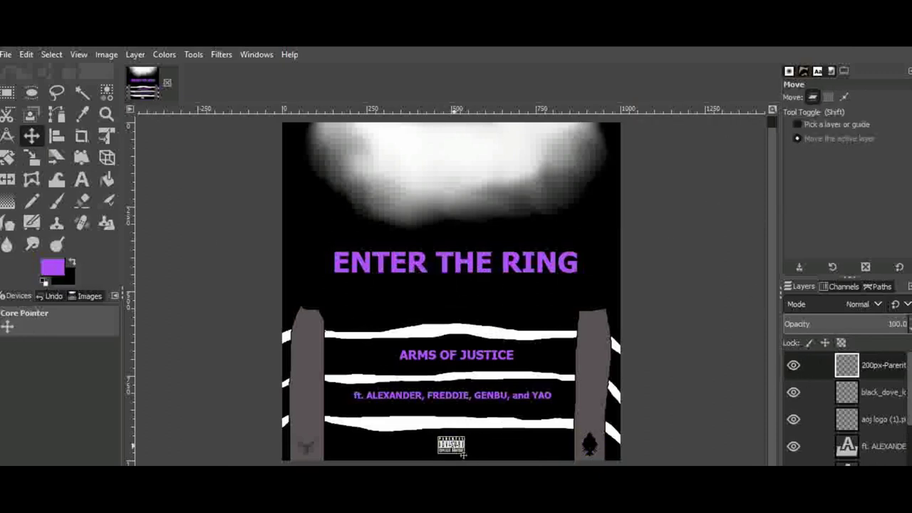
Select the light layer and set the foreground colour to white (ffffff).
scroll(775, 353, up, 1)
scroll(804, 449, down, 5)
click(848, 453)
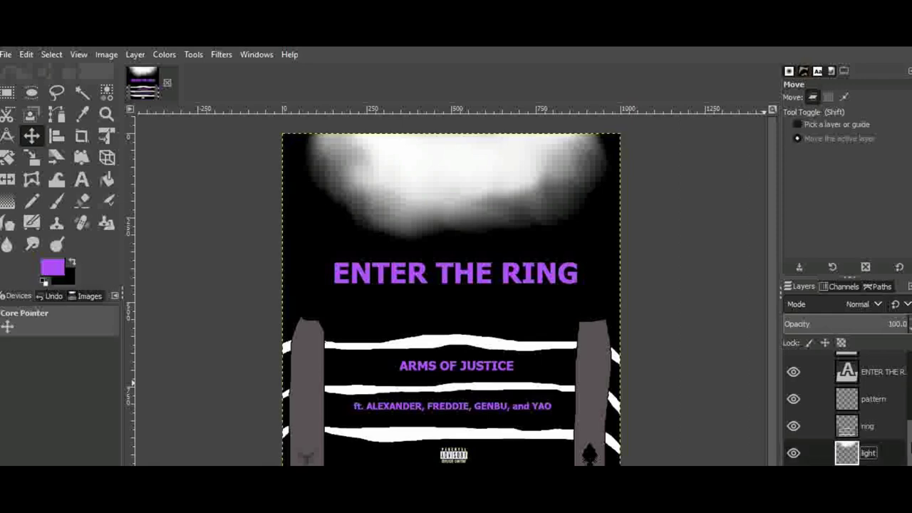
scroll(848, 453, up, 5)
click(56, 244)
click(52, 267)
click(11, 206)
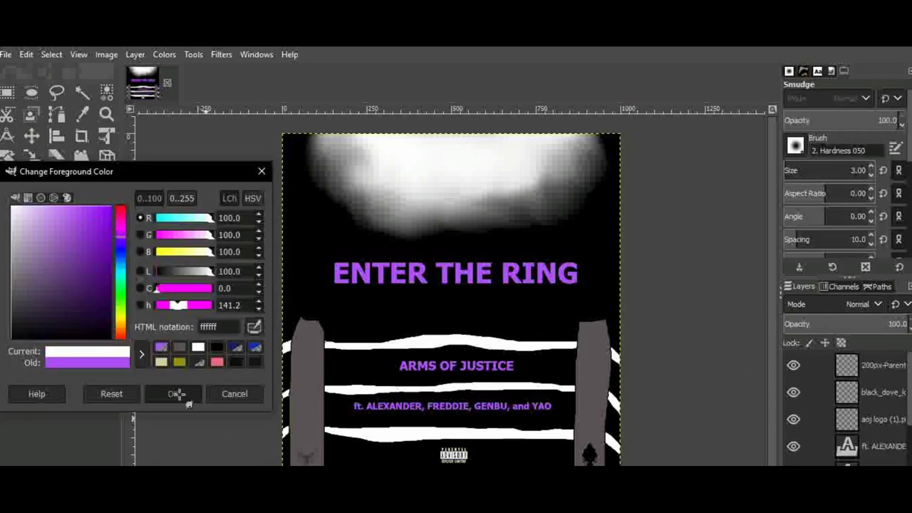
click(175, 393)
Smudge the light with a 160 px brush, spreading its sides to the canvas edges and pulling rays down toward the title.
click(32, 244)
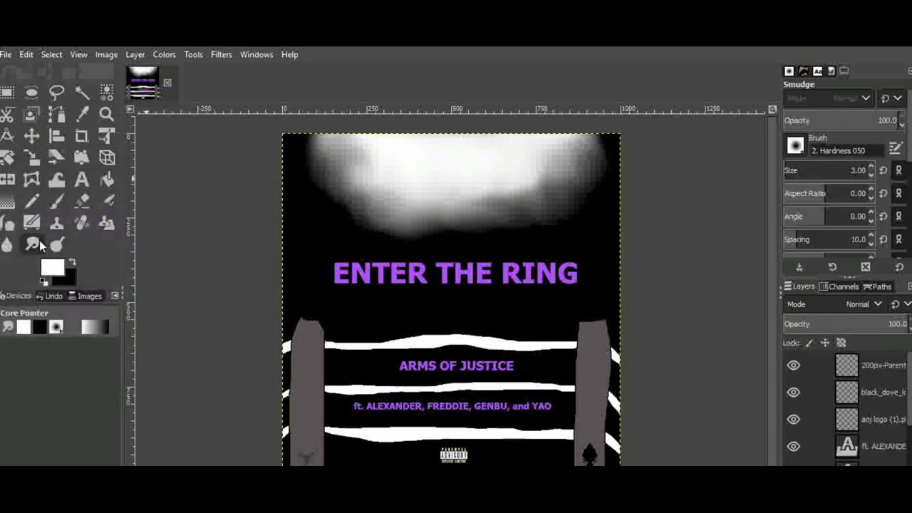
mouse_move(356, 163)
mouse_down()
mouse_move(344, 182)
mouse_move(320, 157)
mouse_up()
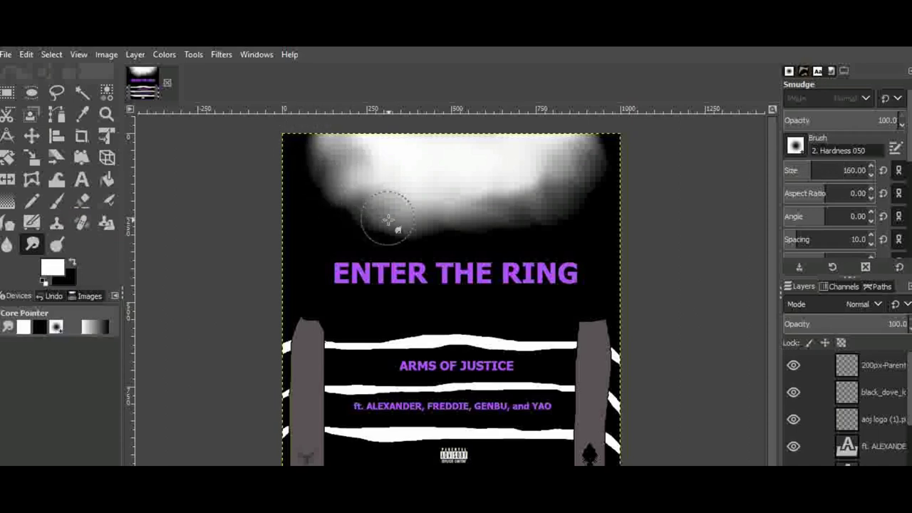
mouse_move(574, 161)
mouse_down()
mouse_move(596, 164)
mouse_move(615, 142)
mouse_up()
mouse_move(356, 163)
mouse_down()
mouse_move(296, 172)
mouse_move(301, 145)
mouse_move(280, 151)
mouse_move(351, 148)
mouse_move(306, 171)
mouse_move(322, 188)
mouse_up()
mouse_move(586, 165)
mouse_down()
mouse_move(629, 136)
mouse_move(597, 178)
mouse_up()
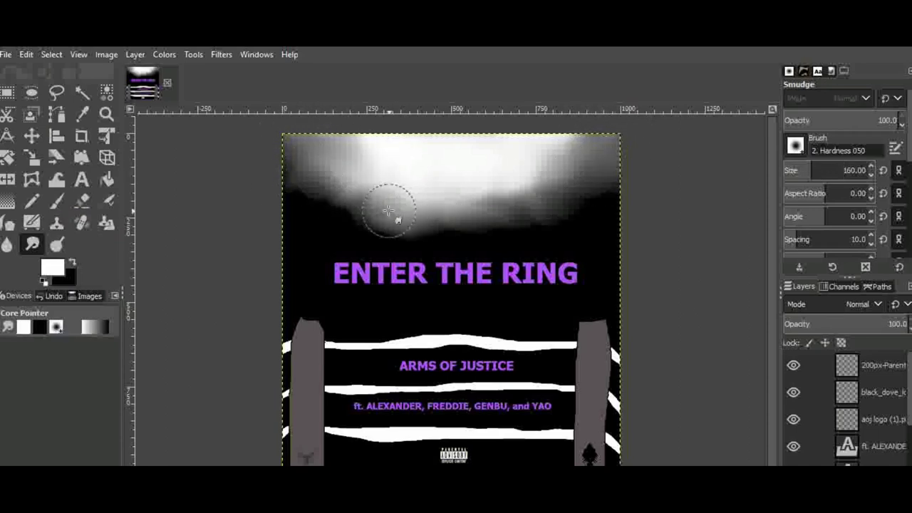
mouse_move(388, 210)
mouse_down()
mouse_move(315, 171)
mouse_move(309, 179)
mouse_move(356, 203)
mouse_move(523, 224)
mouse_move(566, 210)
mouse_move(603, 179)
mouse_move(535, 151)
mouse_move(549, 193)
mouse_move(389, 189)
mouse_move(315, 145)
mouse_move(358, 170)
mouse_move(425, 157)
mouse_move(429, 191)
mouse_move(525, 199)
mouse_move(617, 181)
mouse_move(586, 152)
mouse_move(631, 177)
mouse_move(364, 217)
mouse_move(399, 135)
mouse_move(448, 159)
mouse_move(411, 230)
mouse_move(423, 138)
mouse_move(494, 206)
mouse_move(505, 180)
mouse_up()
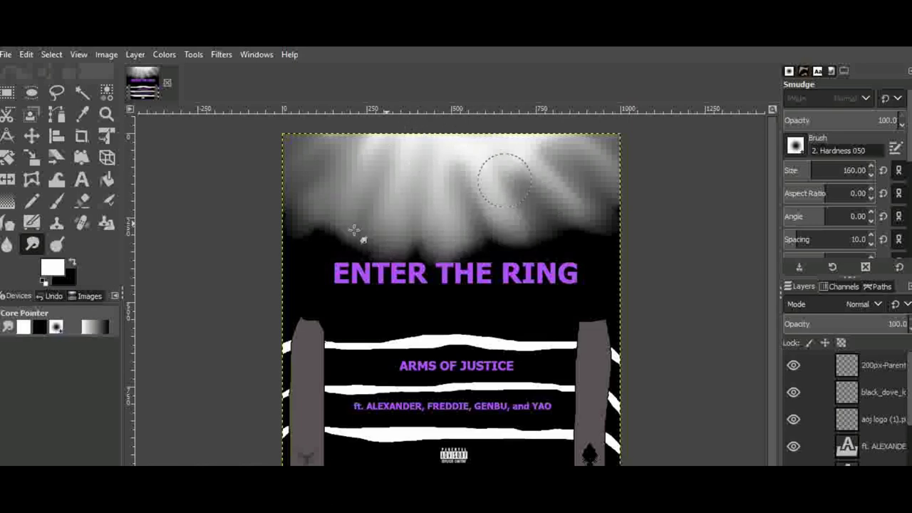
mouse_move(354, 230)
mouse_down()
mouse_move(326, 240)
mouse_move(315, 214)
mouse_move(326, 149)
mouse_move(508, 250)
mouse_move(499, 158)
mouse_up()
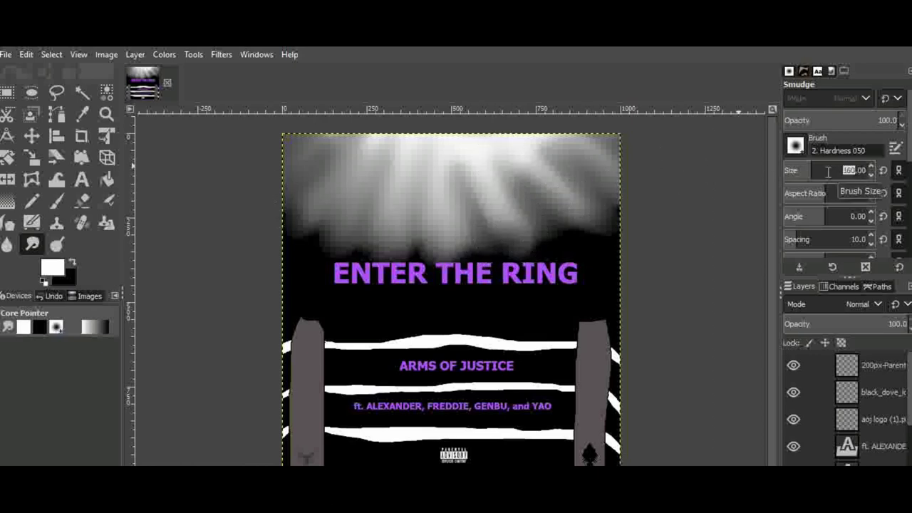
key(m)
key(z)
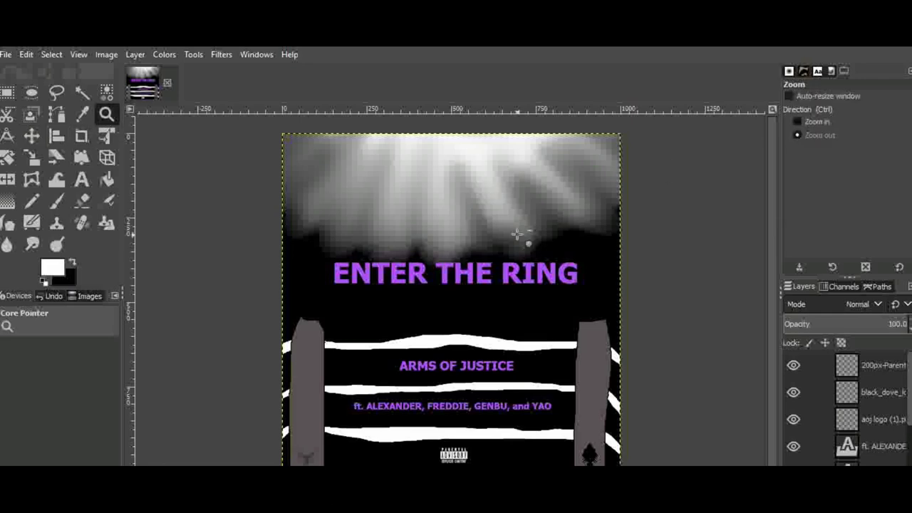
click(520, 233)
drag(348, 176, 607, 436)
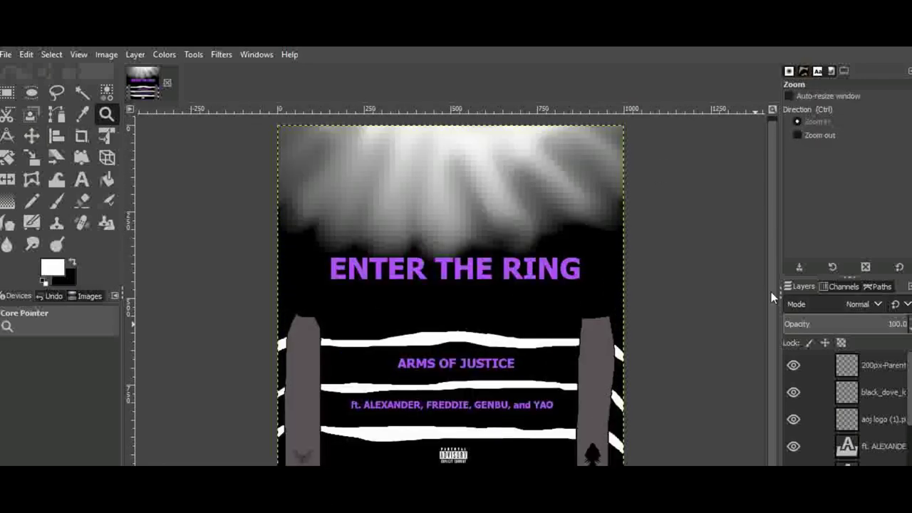
key(m)
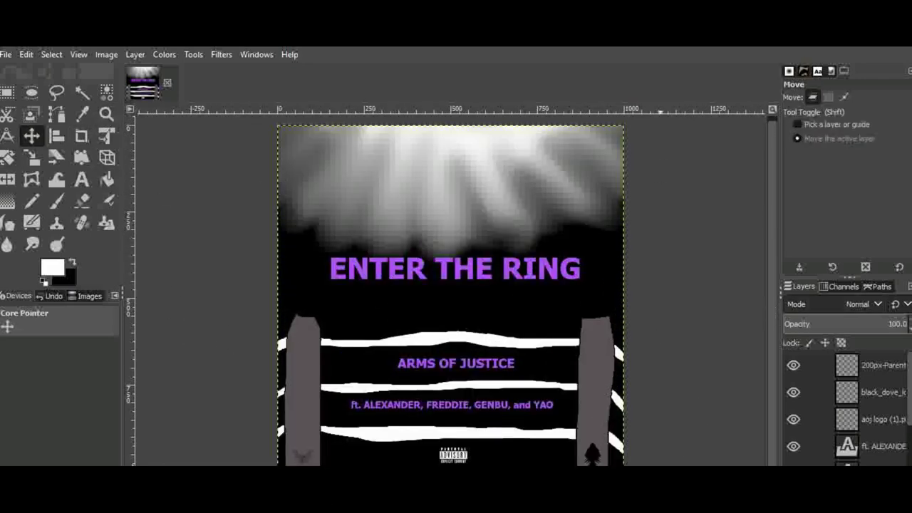